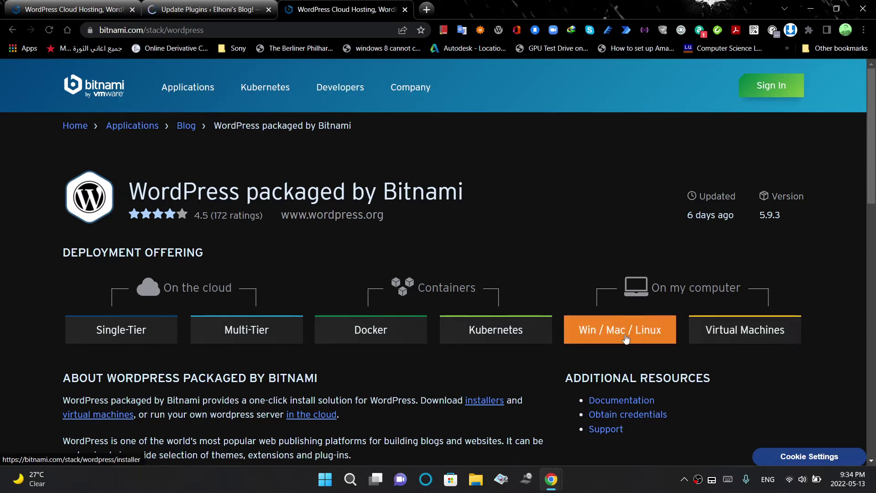
# Download the Windows 64-bit Bitnami WordPress installer from Bitnami without signing in
pyautogui.click(625, 337)
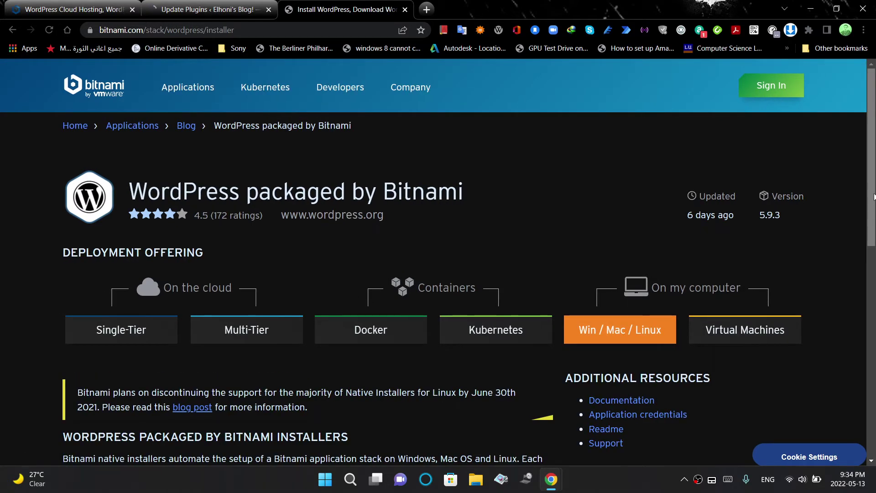
pyautogui.scroll(-1, 822, 269)
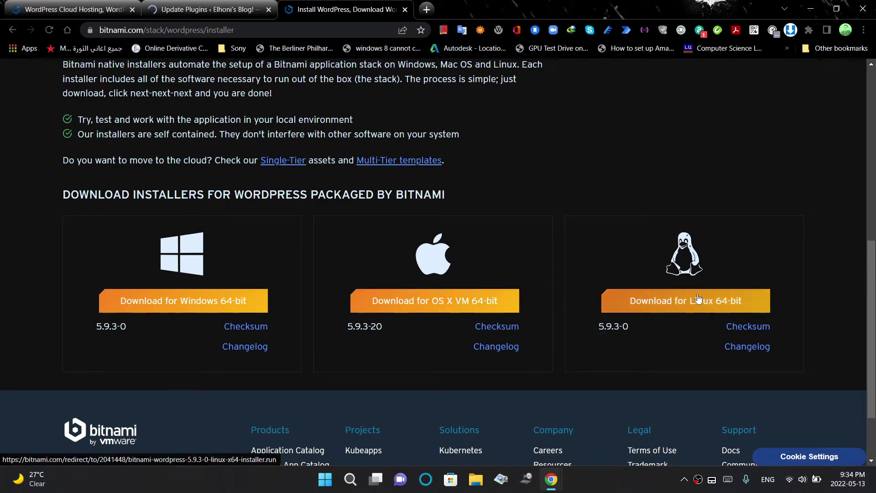
pyautogui.click(215, 298)
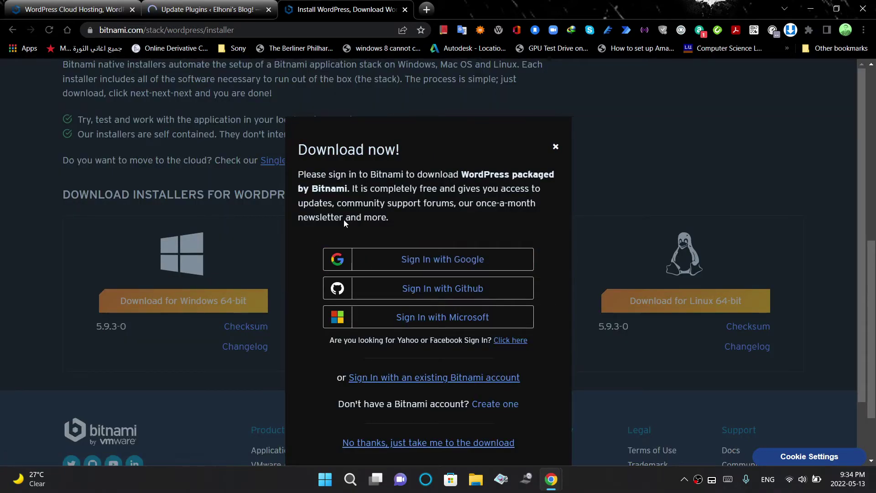
pyautogui.scroll(-3, 813, 311)
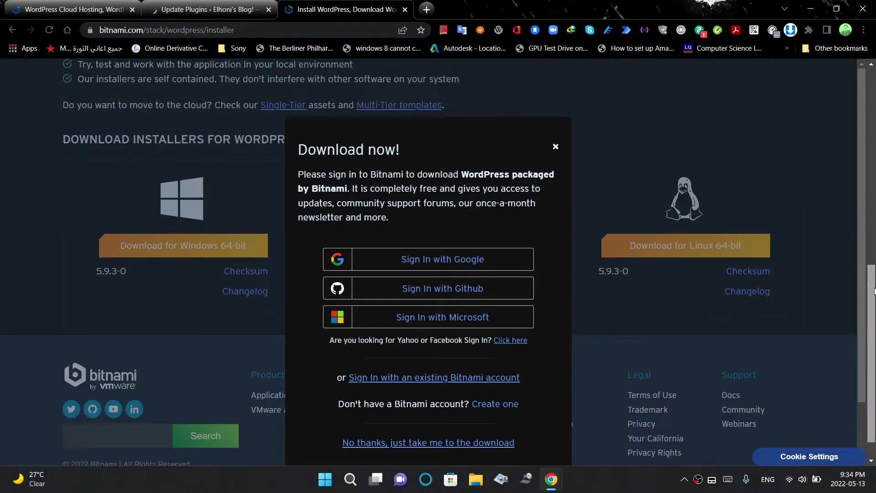
pyautogui.click(401, 443)
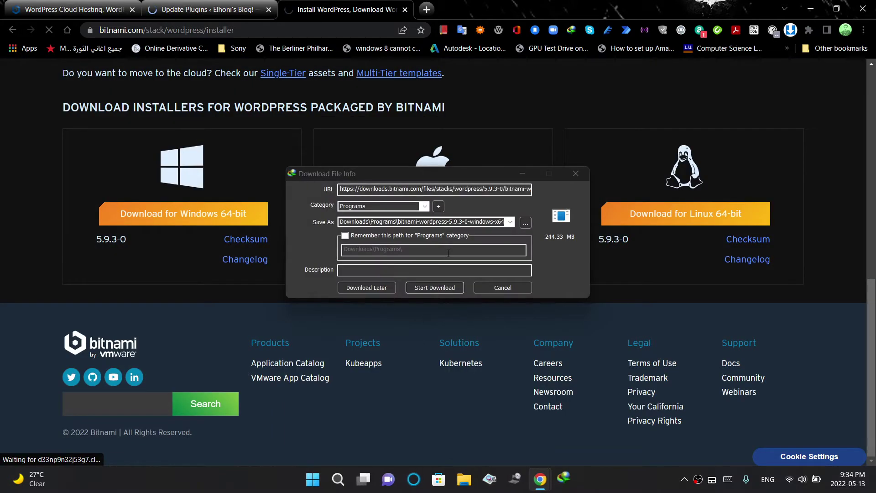
pyautogui.click(449, 178)
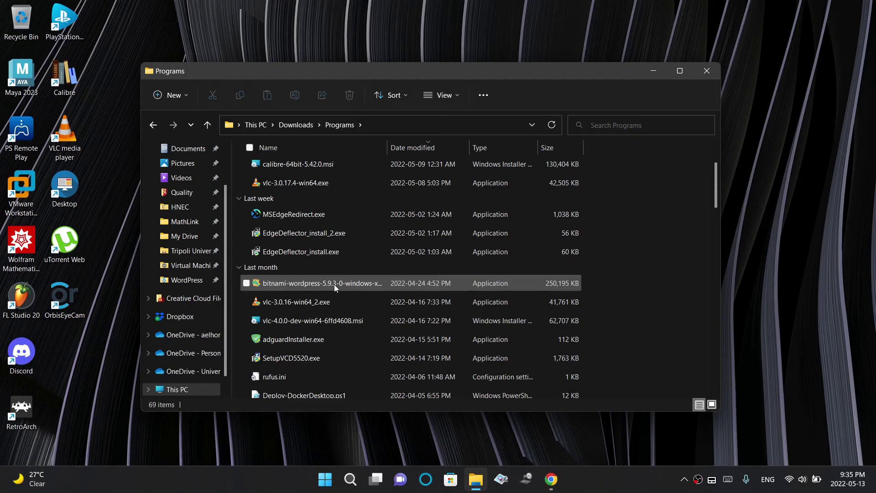
# Launch the bitnami-wordpress Windows installer and minimize the Downloads\Programs window
pyautogui.doubleClick(334, 284)
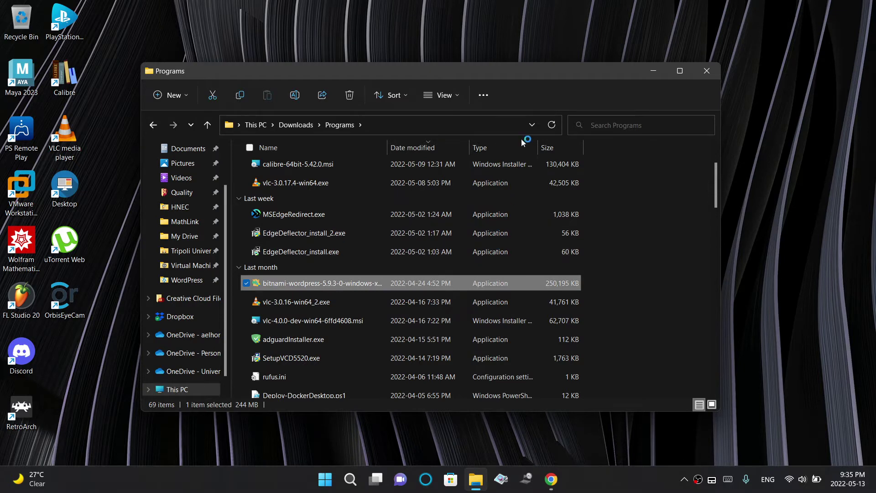
pyautogui.click(660, 75)
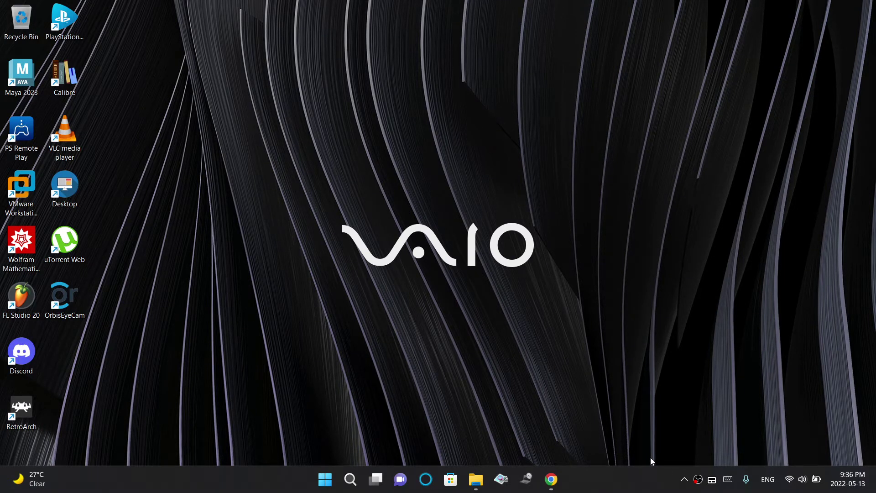
# Confirm 'English - English' as the installation language to start the setup wizard
pyautogui.click(503, 363)
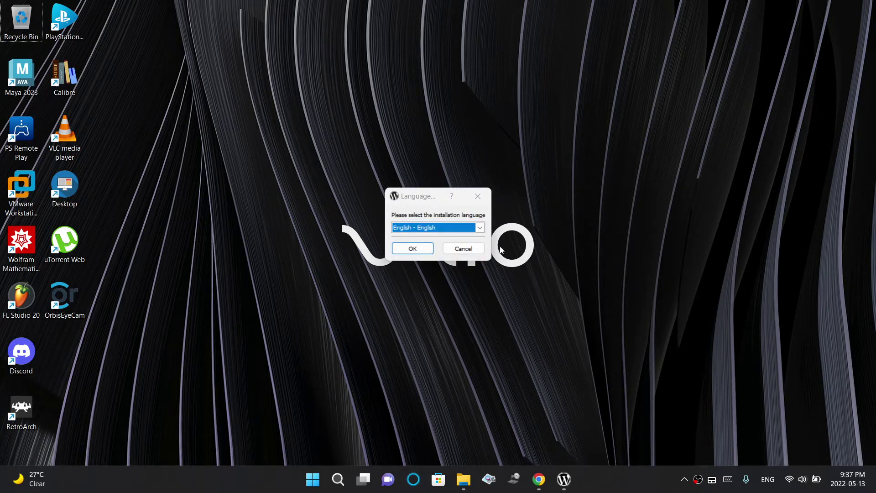
pyautogui.click(481, 229)
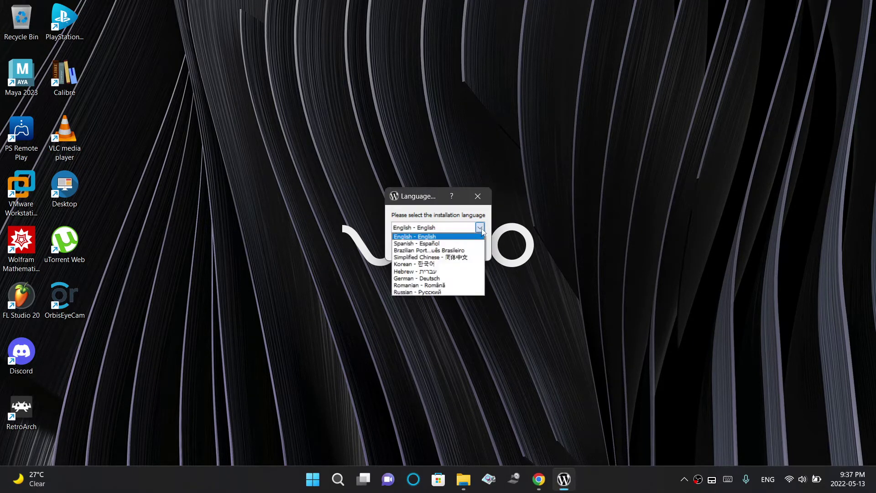
pyautogui.click(481, 228)
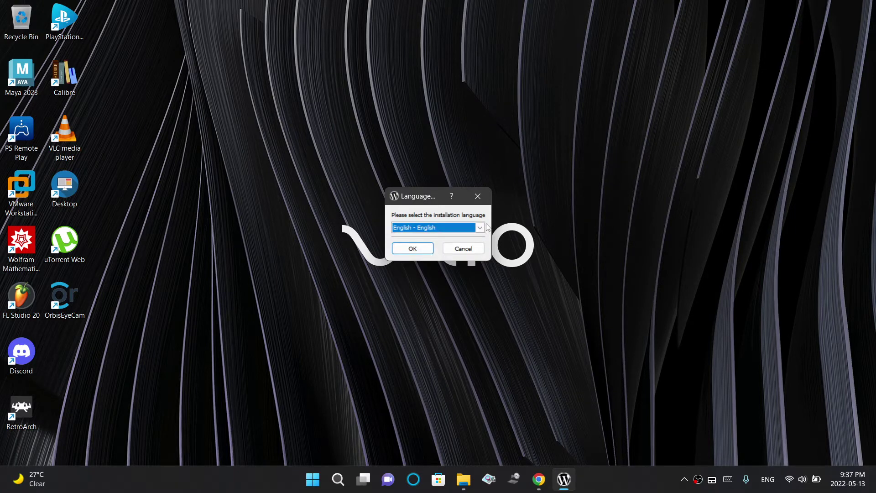
pyautogui.click(481, 227)
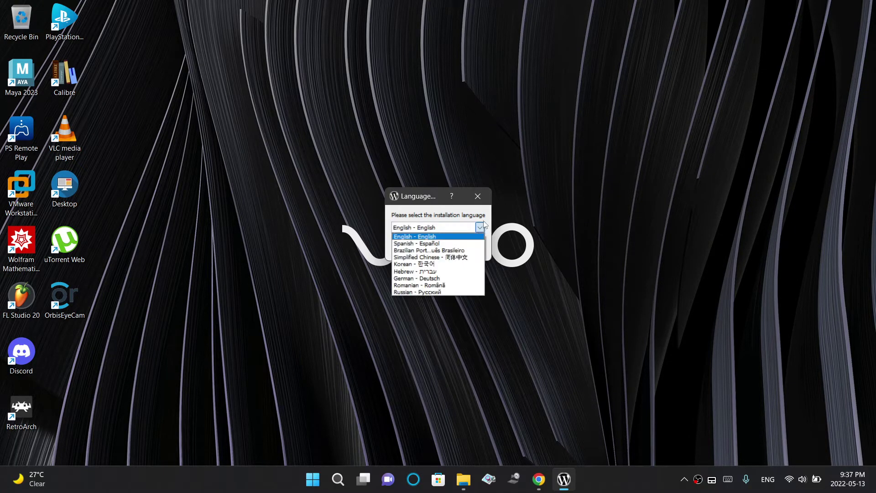
pyautogui.click(489, 215)
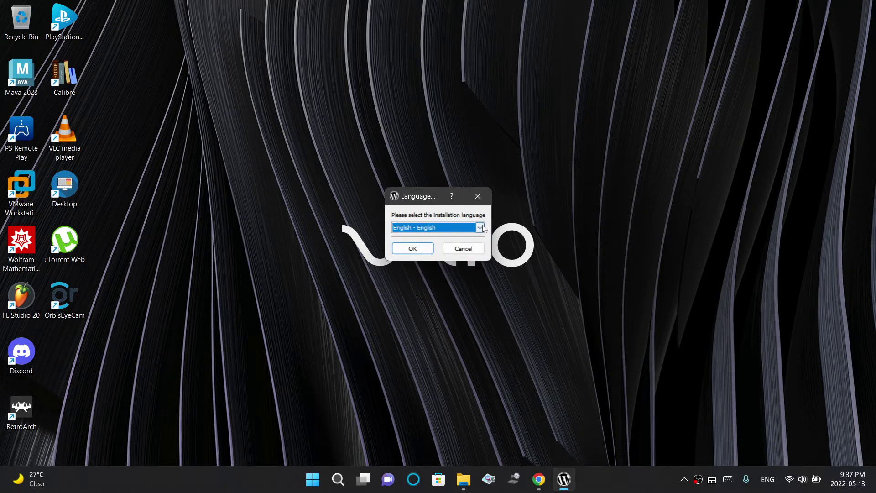
pyautogui.click(413, 249)
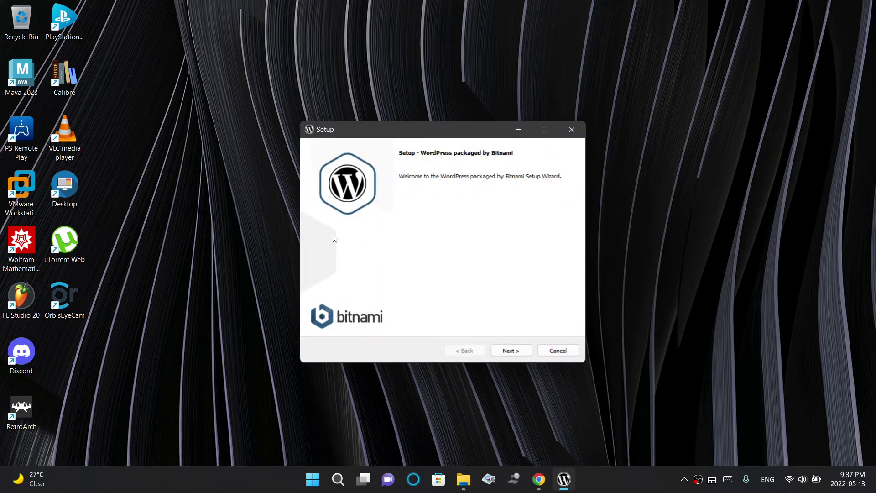
# Accept WordPress and PhpMyAdmin components and the C:\Bitnami\wordpress-5.9.3-0 installation folder
pyautogui.click(510, 352)
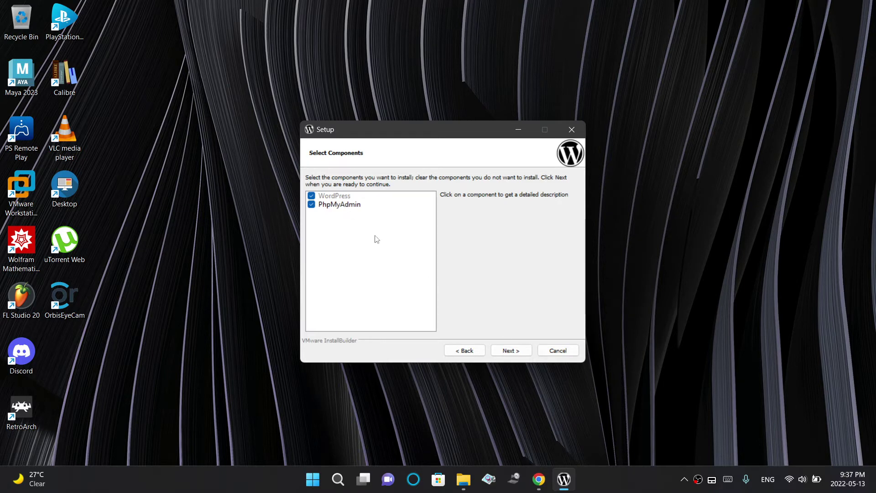
pyautogui.click(510, 352)
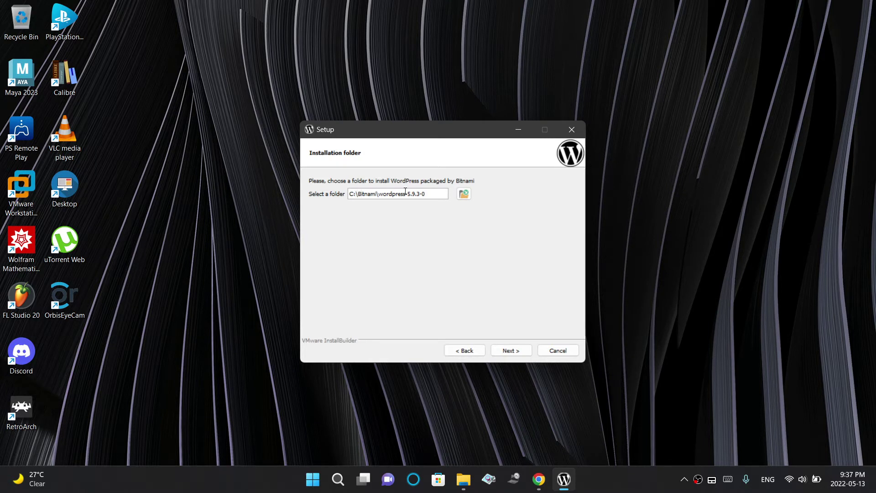
pyautogui.click(499, 350)
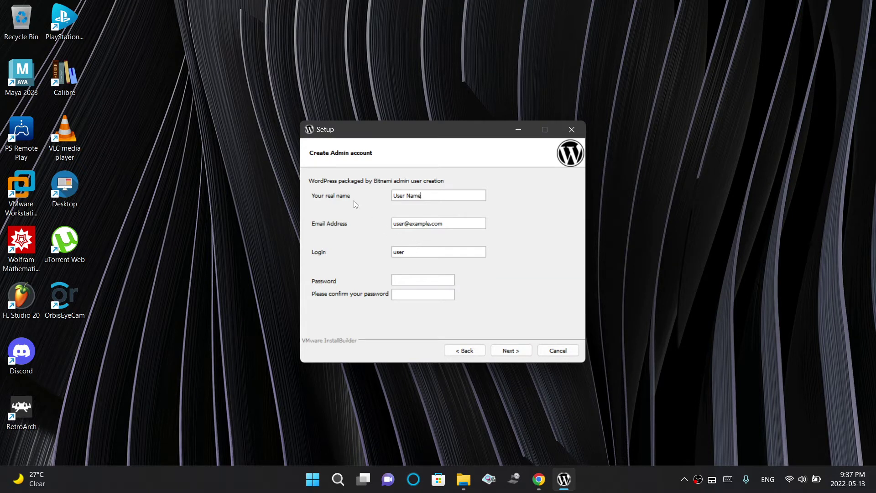
pyautogui.moveTo(454, 198); pyautogui.dragTo(391, 198)
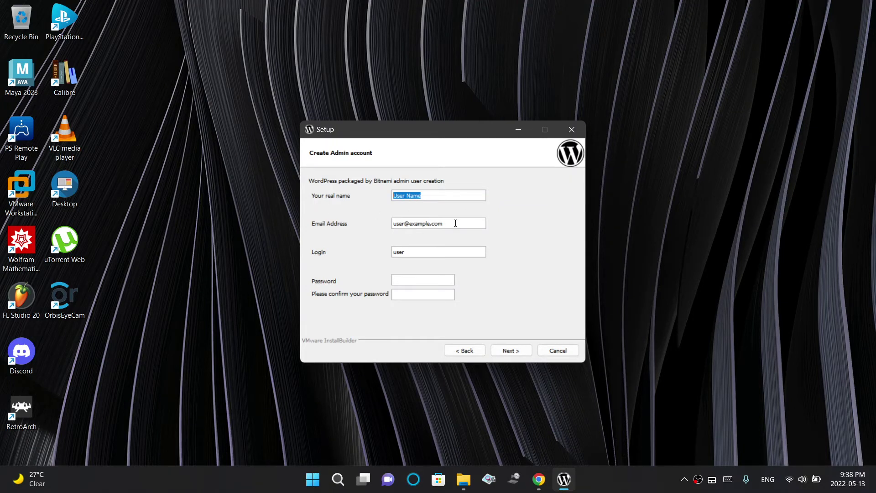
pyautogui.moveTo(455, 223); pyautogui.dragTo(379, 223)
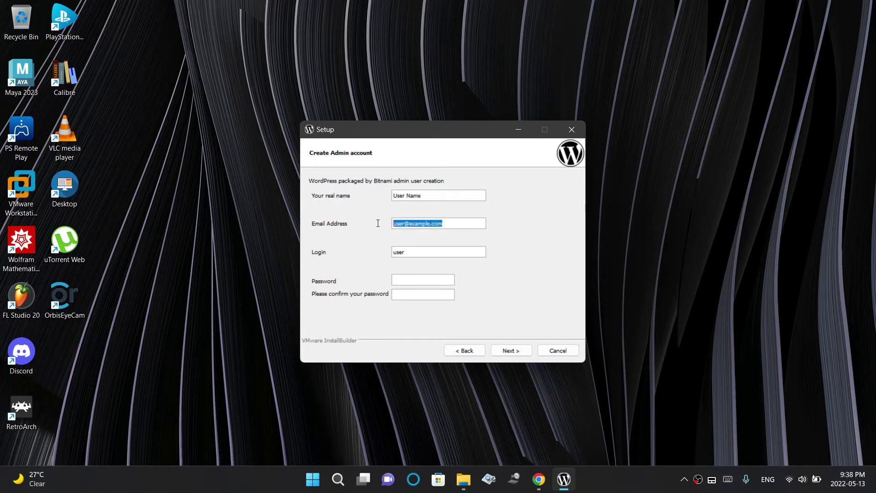
pyautogui.click(397, 253)
pyautogui.doubleClick(398, 252)
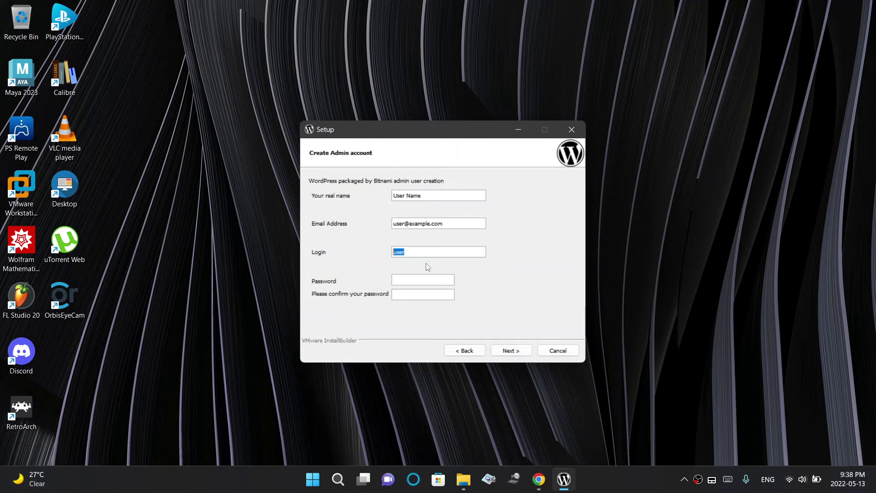
pyautogui.click(432, 249)
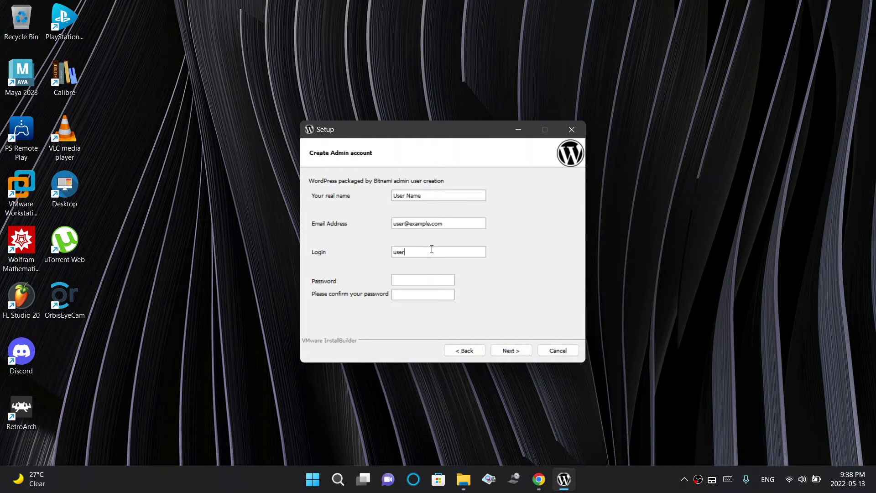
pyautogui.click(511, 351)
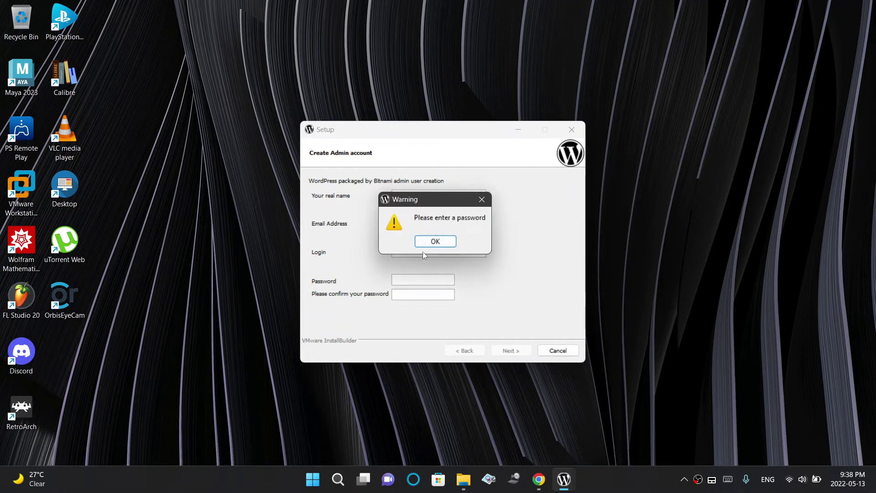
pyautogui.click(434, 240)
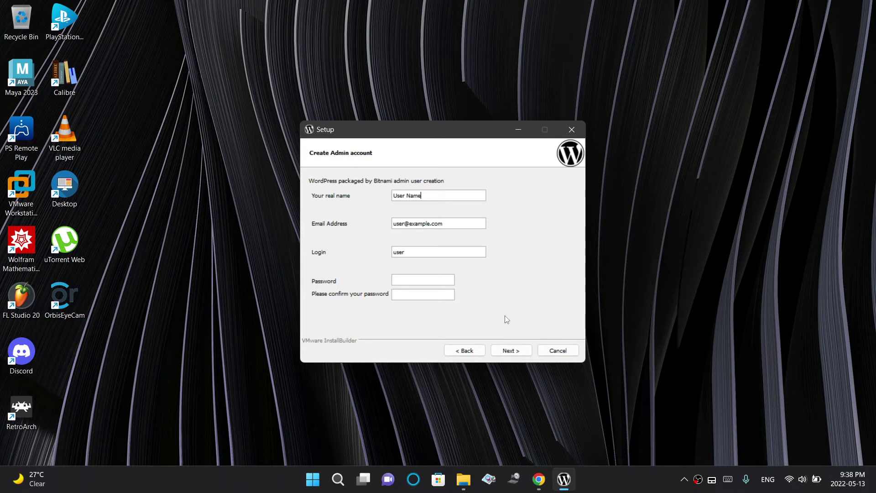
# Cancel the Bitnami WordPress setup and confirm aborting the installation
pyautogui.click(557, 351)
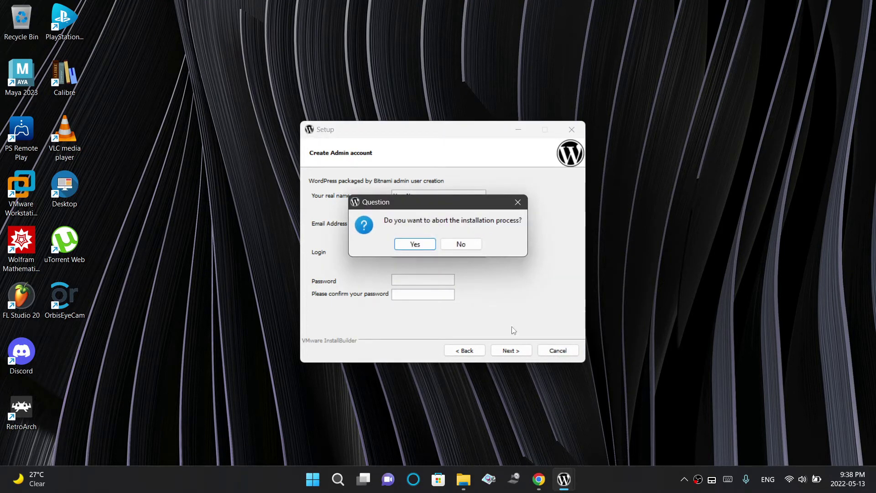
pyautogui.click(410, 250)
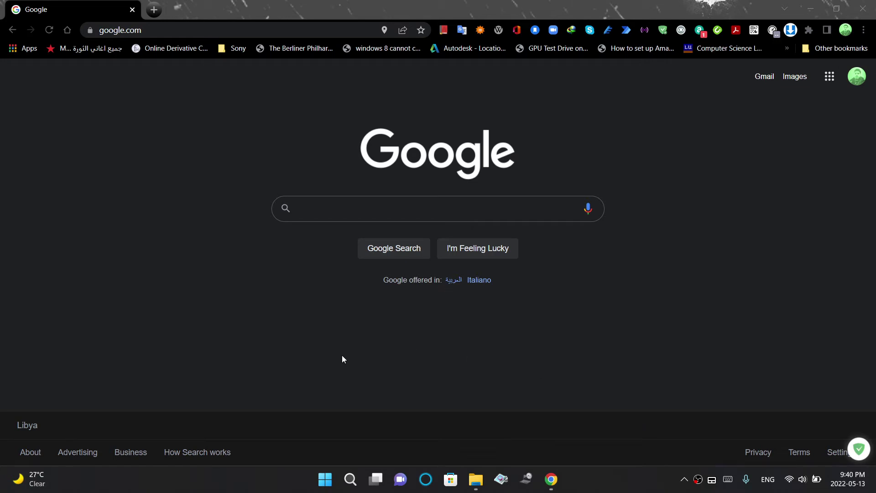
# Go to localhost in Chrome to open the 'WordPress packaged by Bitnami' page
pyautogui.click(153, 31)
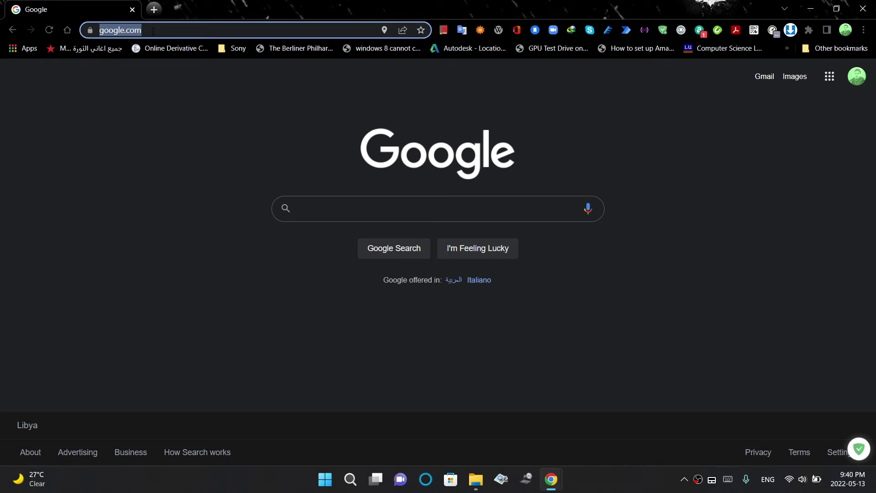
pyautogui.write('localhos')
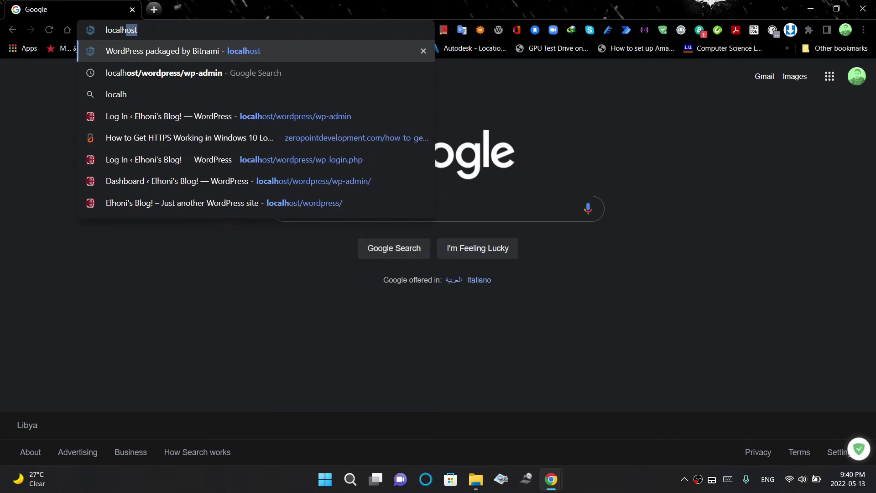
pyautogui.write('t')
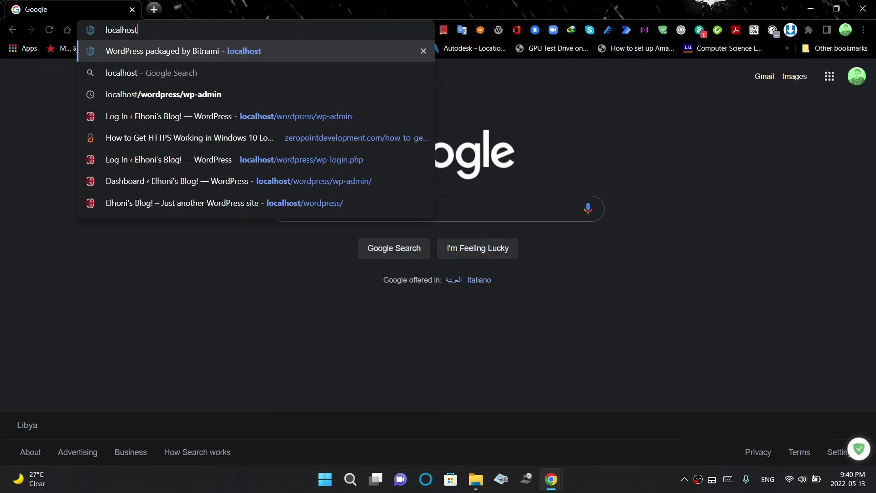
pyautogui.click(234, 46)
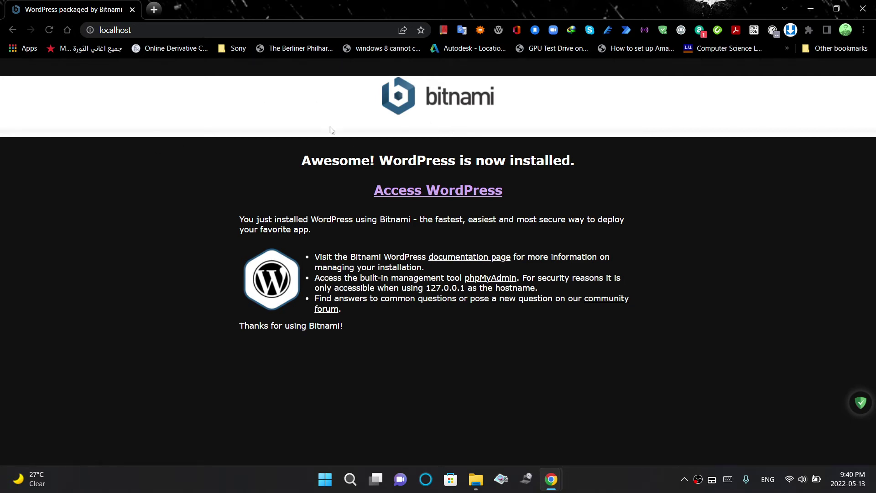
# Open the blog at localhost/wordpress and scroll through its posts and back up
pyautogui.click(428, 196)
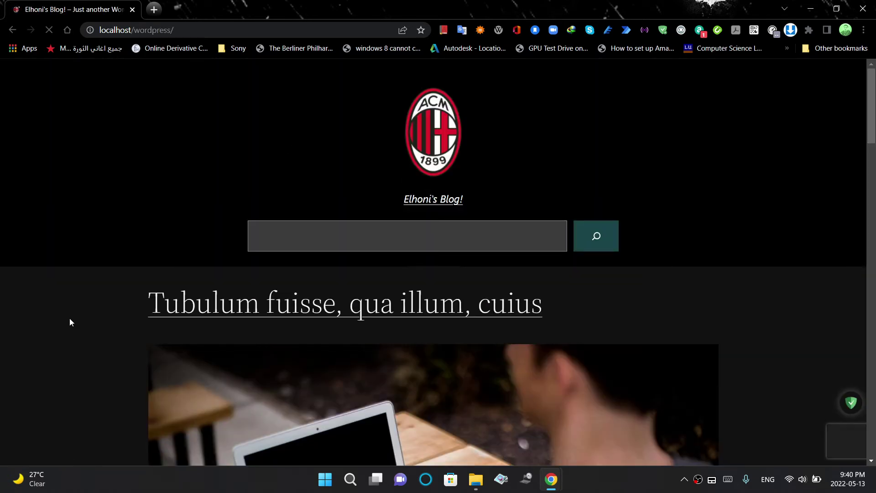
pyautogui.moveTo(874, 125); pyautogui.dragTo(874, 133)
pyautogui.scroll(2, 874, 133)
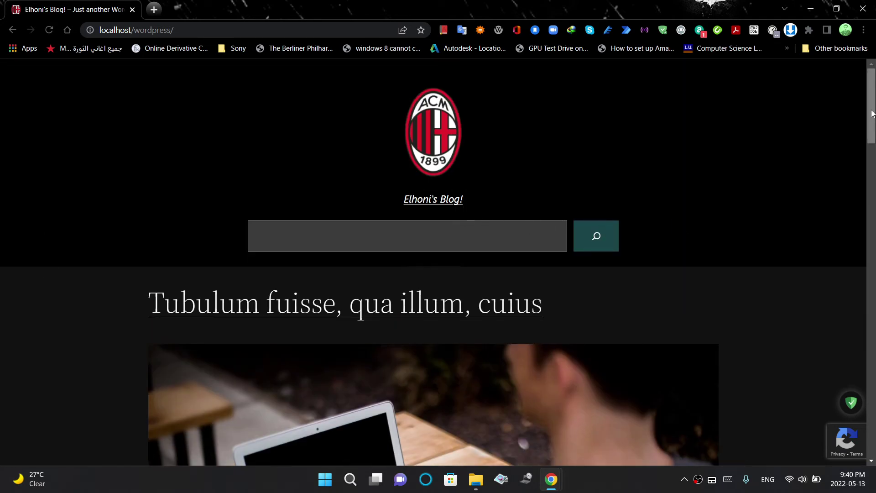
pyautogui.moveTo(873, 113); pyautogui.dragTo(873, 115)
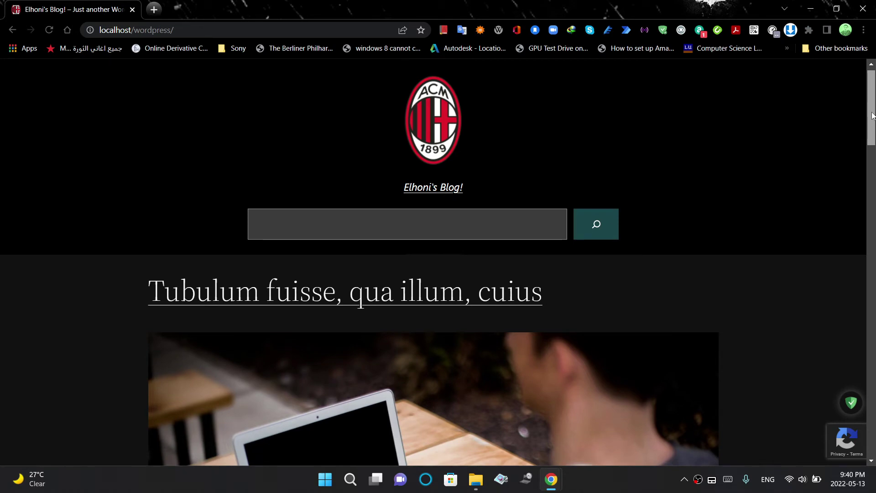
pyautogui.moveTo(873, 115); pyautogui.dragTo(872, 219)
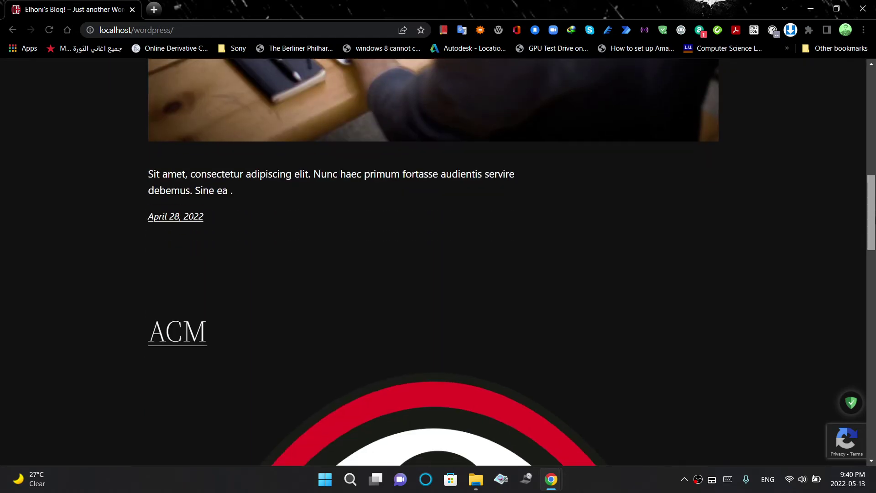
pyautogui.scroll(-15, 689, 315)
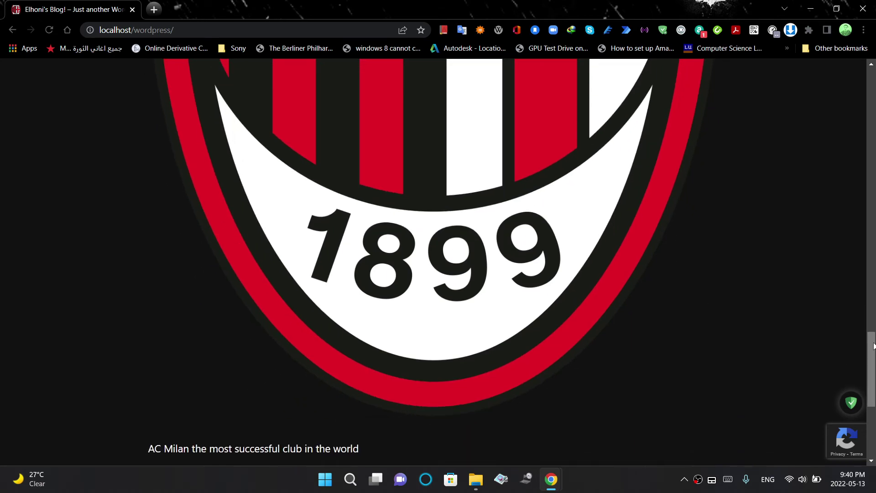
pyautogui.moveTo(873, 336); pyautogui.dragTo(872, 70)
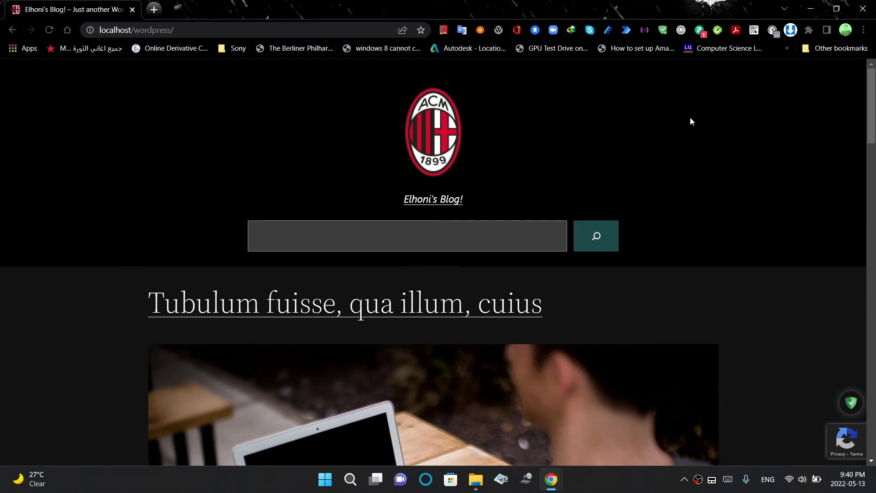
pyautogui.moveTo(874, 130); pyautogui.dragTo(221, 84)
pyautogui.click(195, 30)
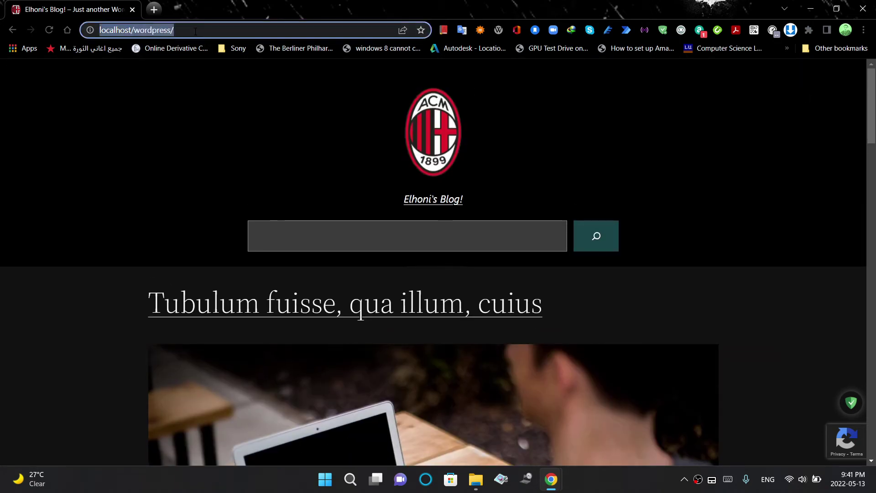
# Load localhost/wordpress/wp-admin to reach the WordPress login page
pyautogui.click(207, 29)
pyautogui.write('wp')
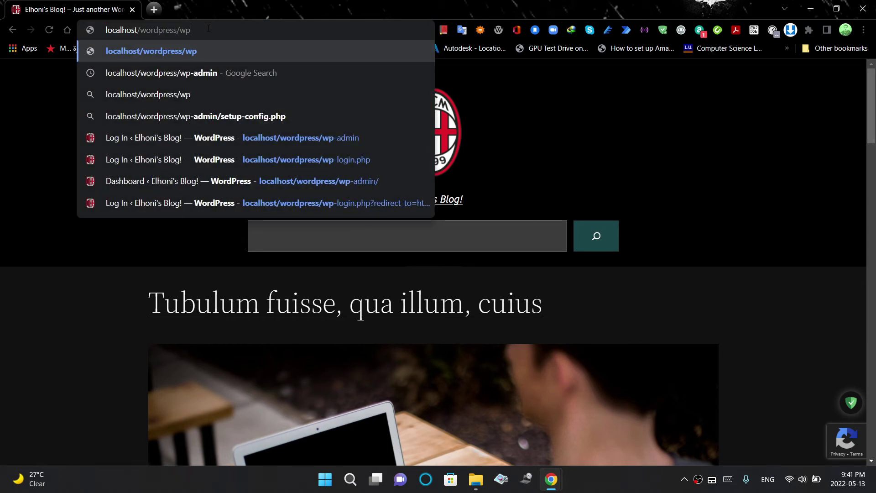
pyautogui.write('-')
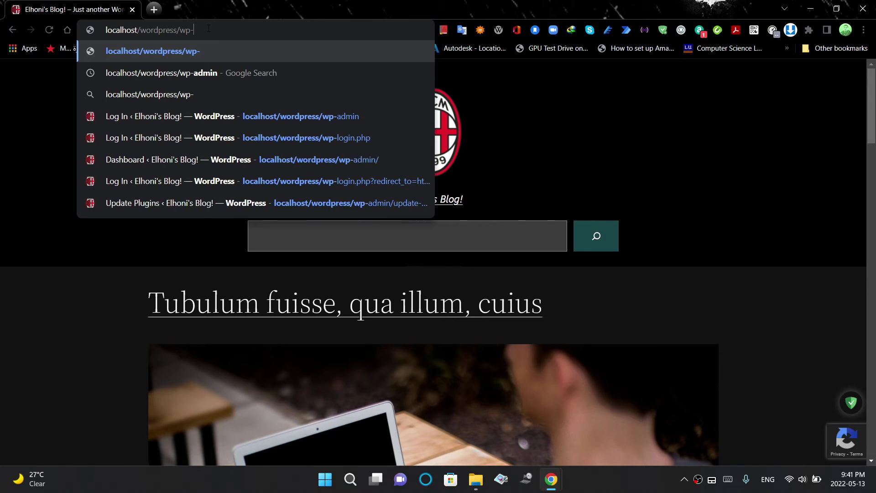
pyautogui.write('admin')
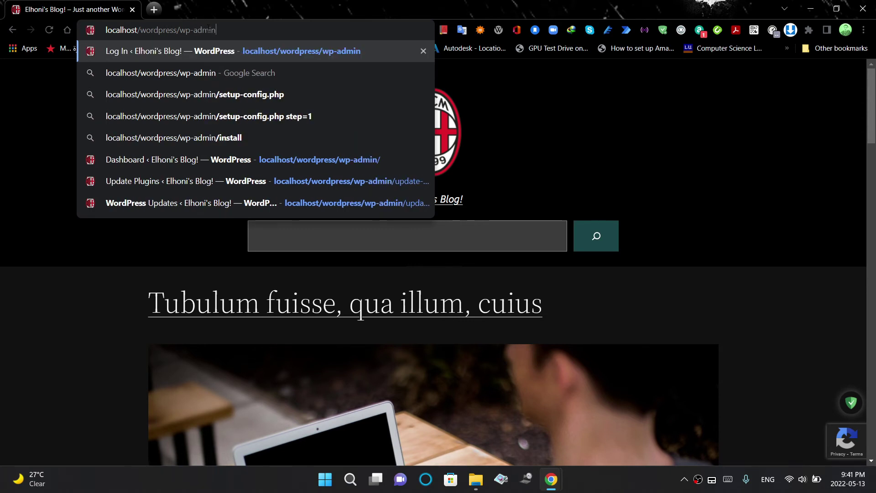
pyautogui.press('Return')
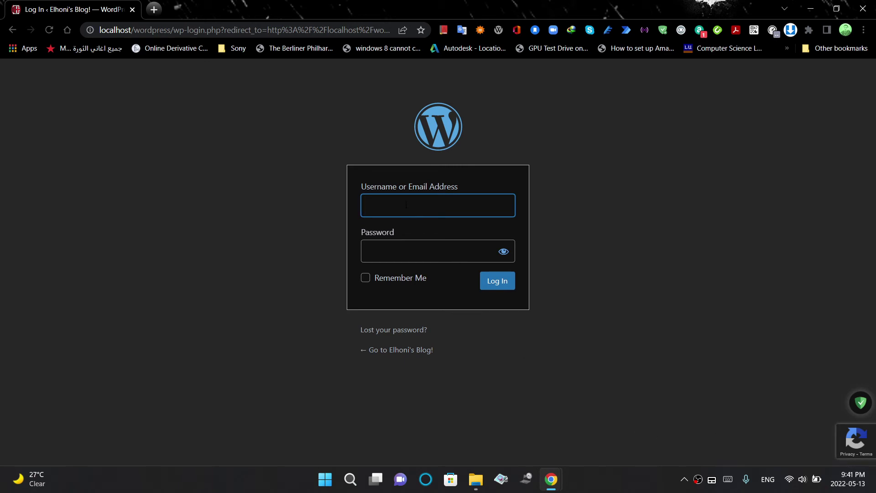
# Log in with the admin username and password to reach the two-factor prompt
pyautogui.write('elhoni')
pyautogui.click(406, 246)
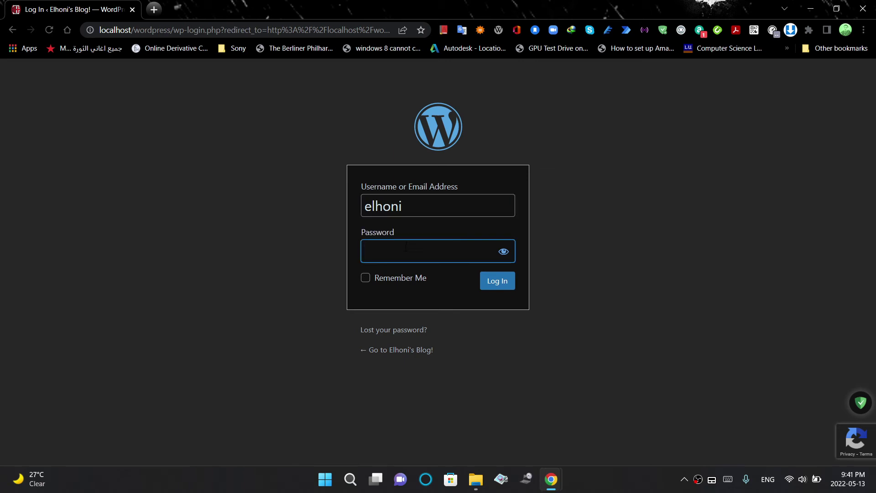
pyautogui.write('**********')
pyautogui.moveTo(834, 444)
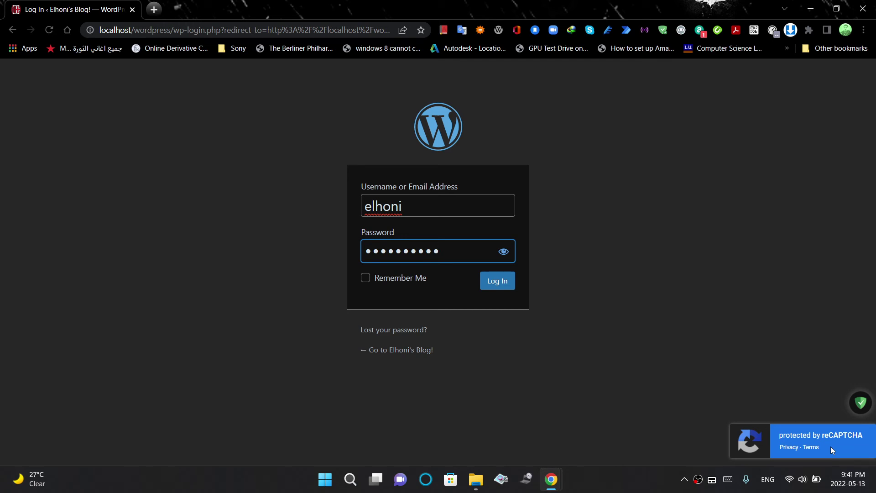
pyautogui.click(501, 282)
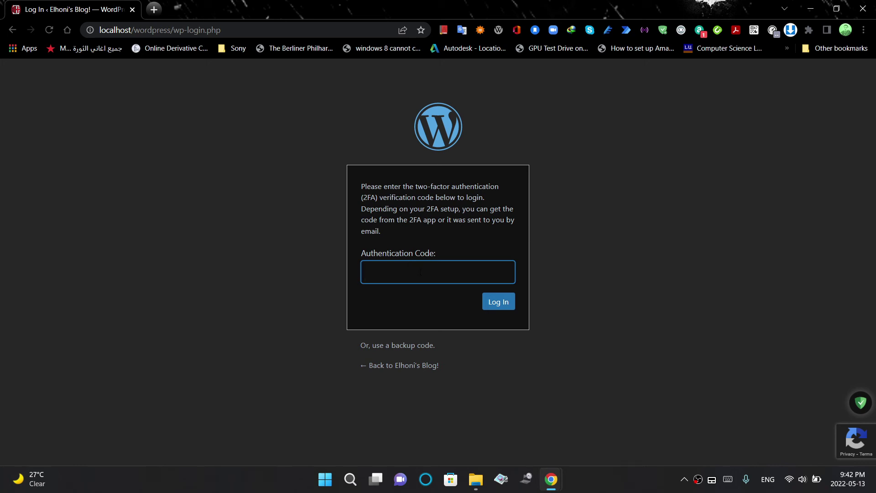
# Copy the blog's code from the Authenticator extension into Authentication Code and log in
pyautogui.click(754, 30)
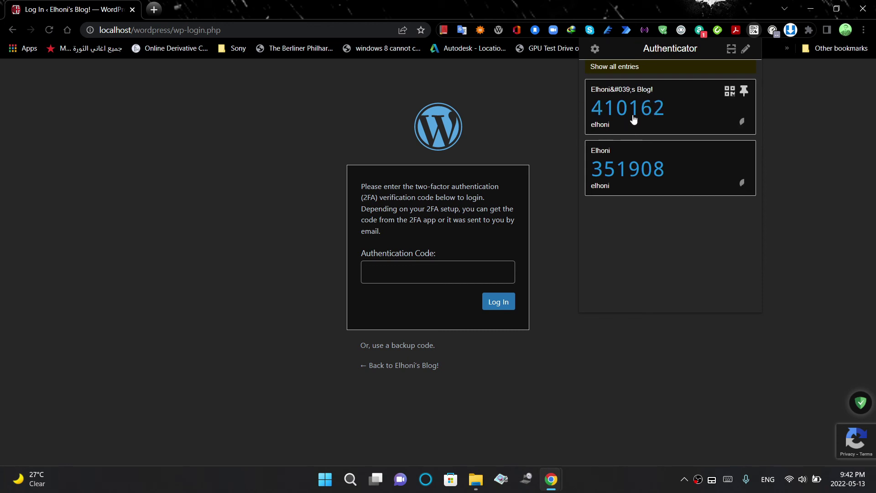
pyautogui.click(628, 119)
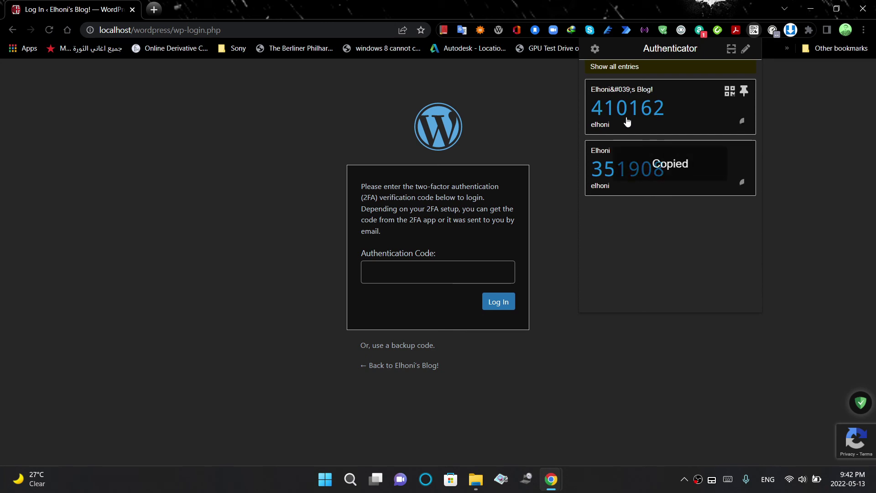
pyautogui.click(433, 265)
pyautogui.hotkey('ctrl', 'v')
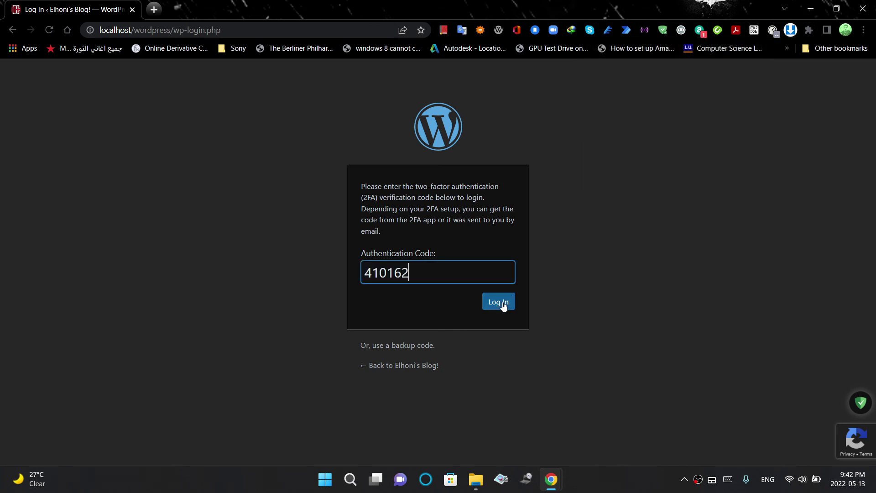
pyautogui.click(502, 303)
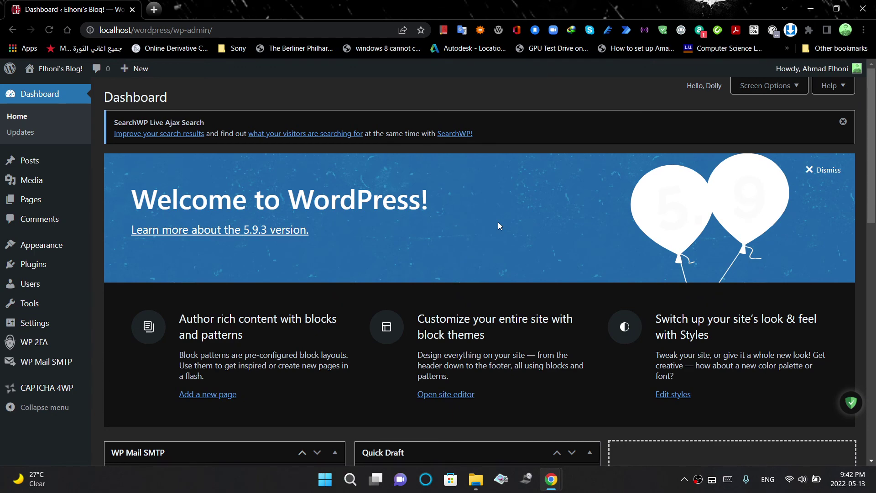
# Scroll the Dashboard, look over the Tools and WP 2FA menus, then launch VAIO Clipping Tool
pyautogui.moveTo(872, 204); pyautogui.dragTo(873, 242)
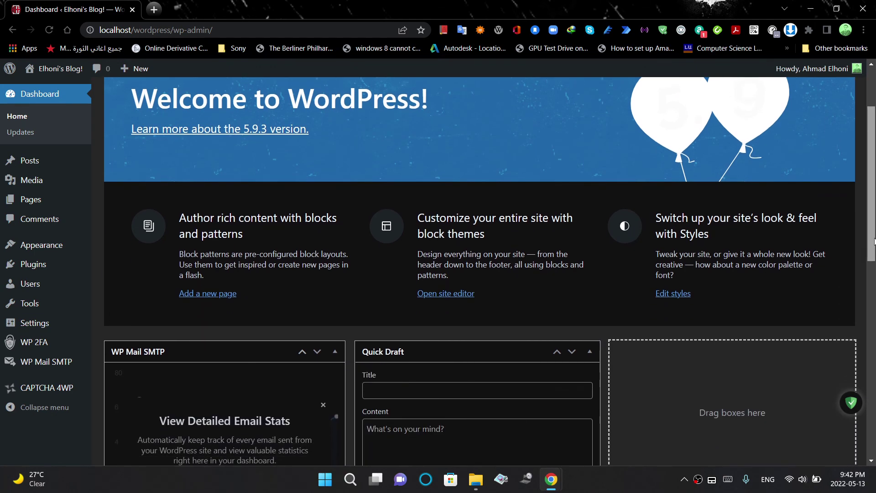
pyautogui.scroll(3, 873, 242)
pyautogui.moveTo(85, 301)
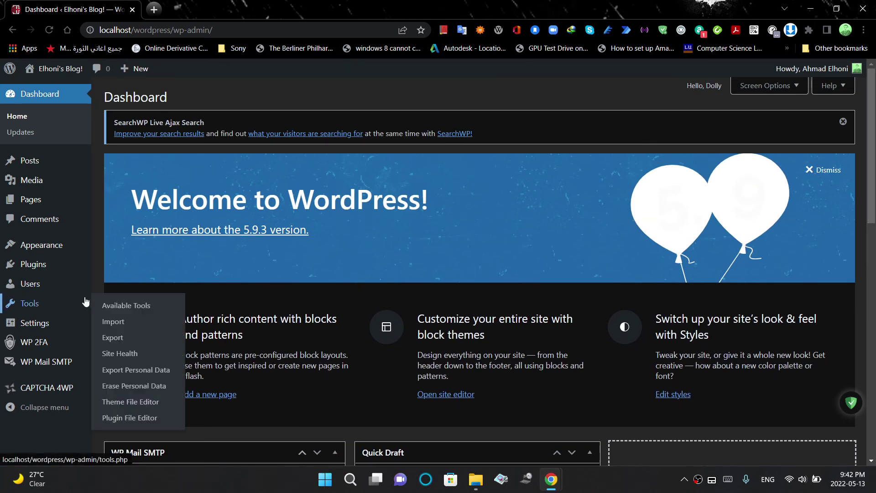
pyautogui.moveTo(43, 342)
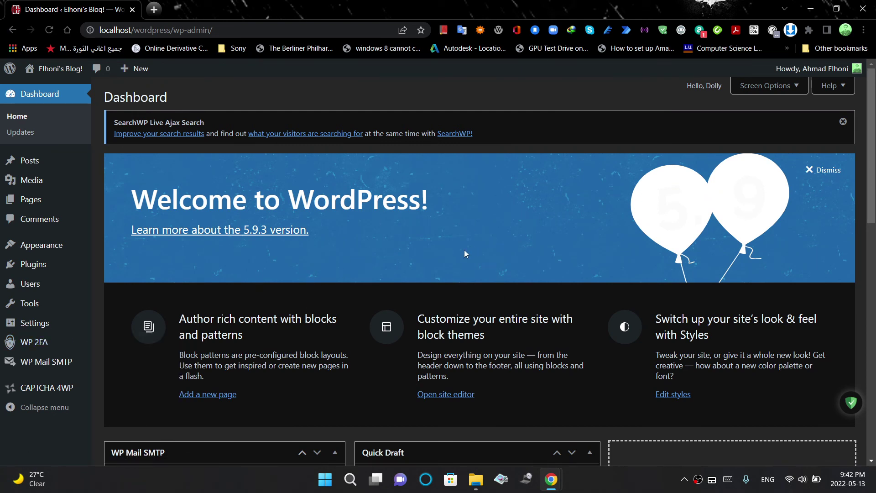
pyautogui.click(501, 478)
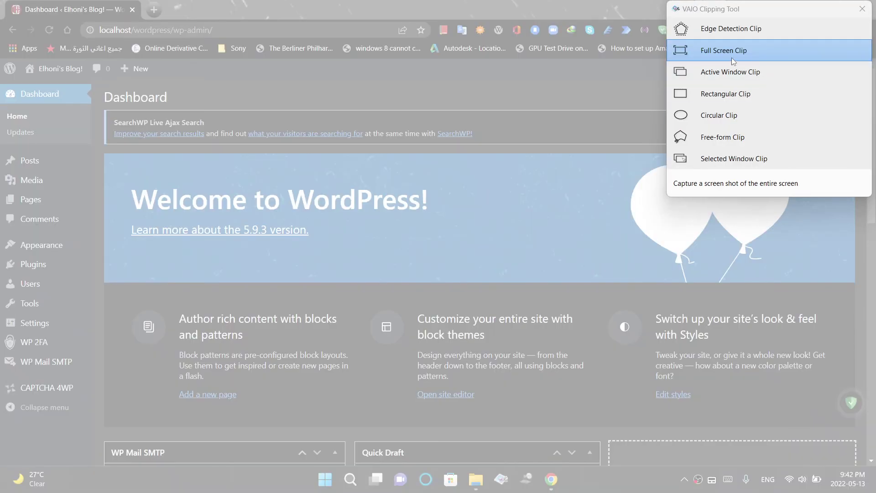
# Take a Full Screen Clip, then close the clipping window and discard the image without saving
pyautogui.click(731, 54)
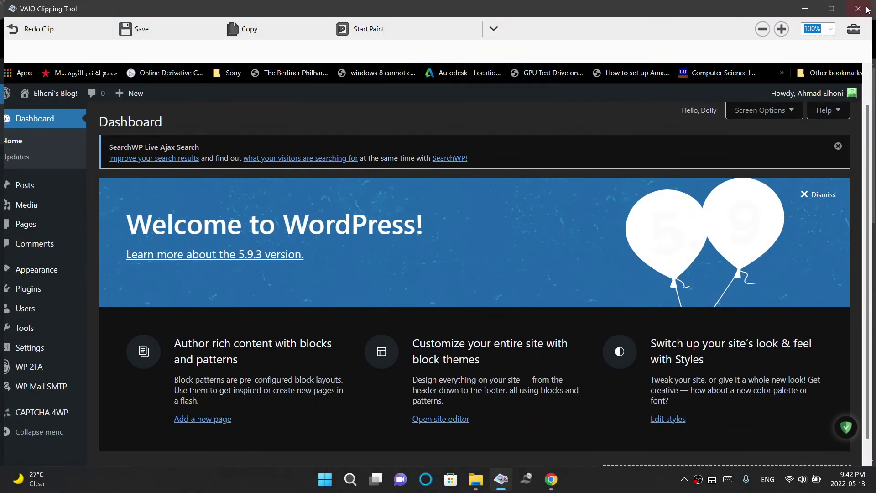
pyautogui.click(858, 9)
pyautogui.click(454, 277)
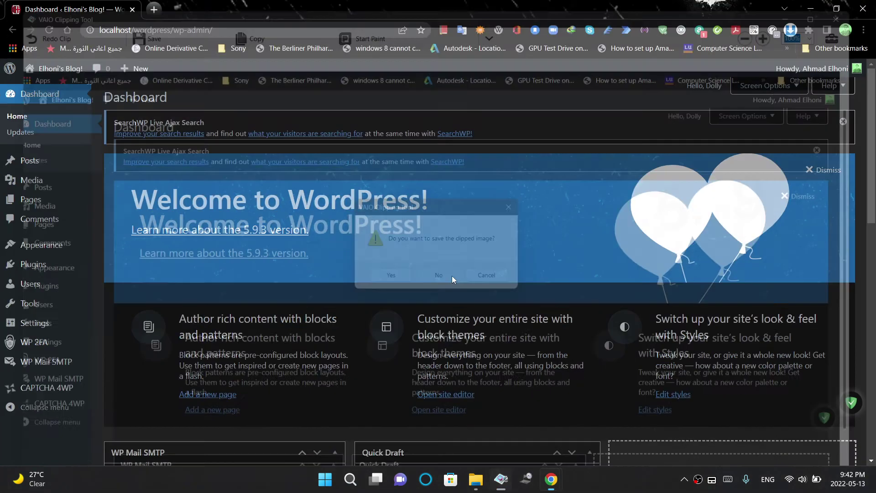